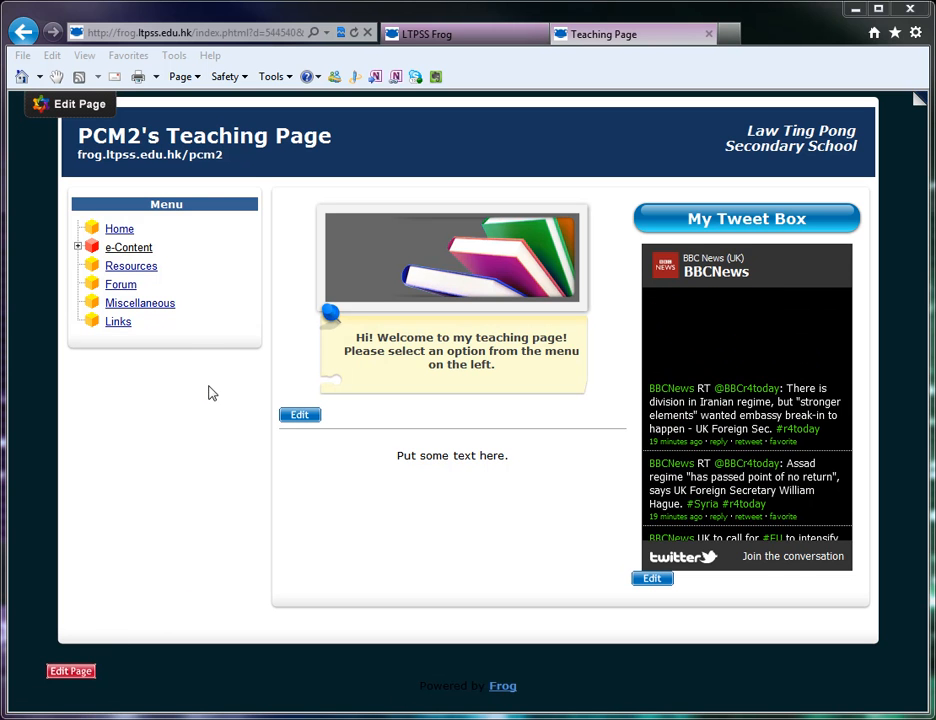
# Create a class/subject named Photoshop on the Lessons page under e-Content.
pyautogui.click(127, 250)
pyautogui.click(145, 268)
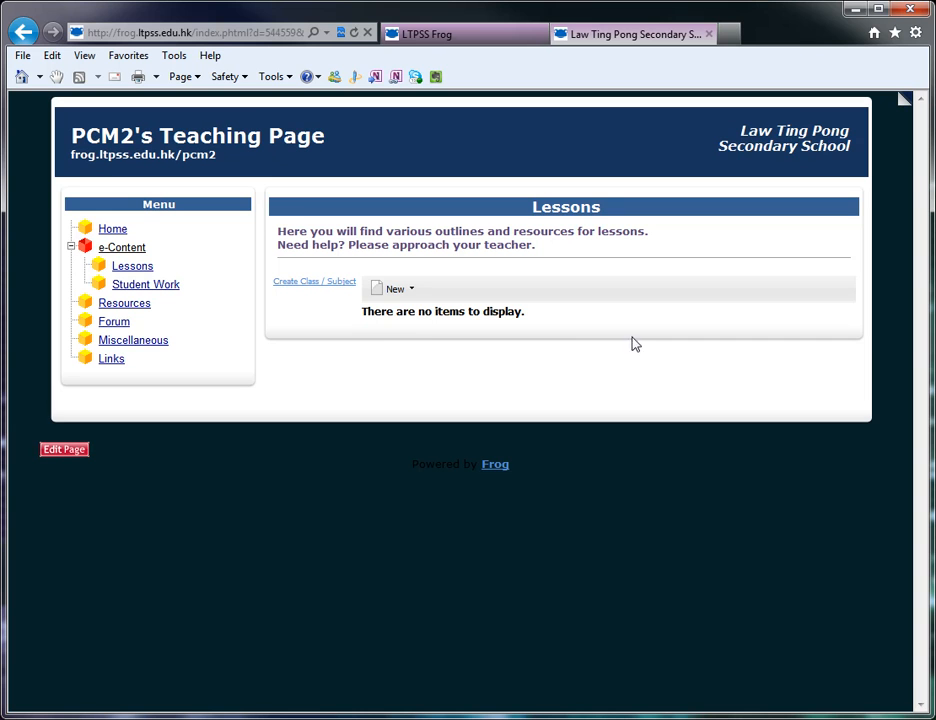
pyautogui.click(323, 290)
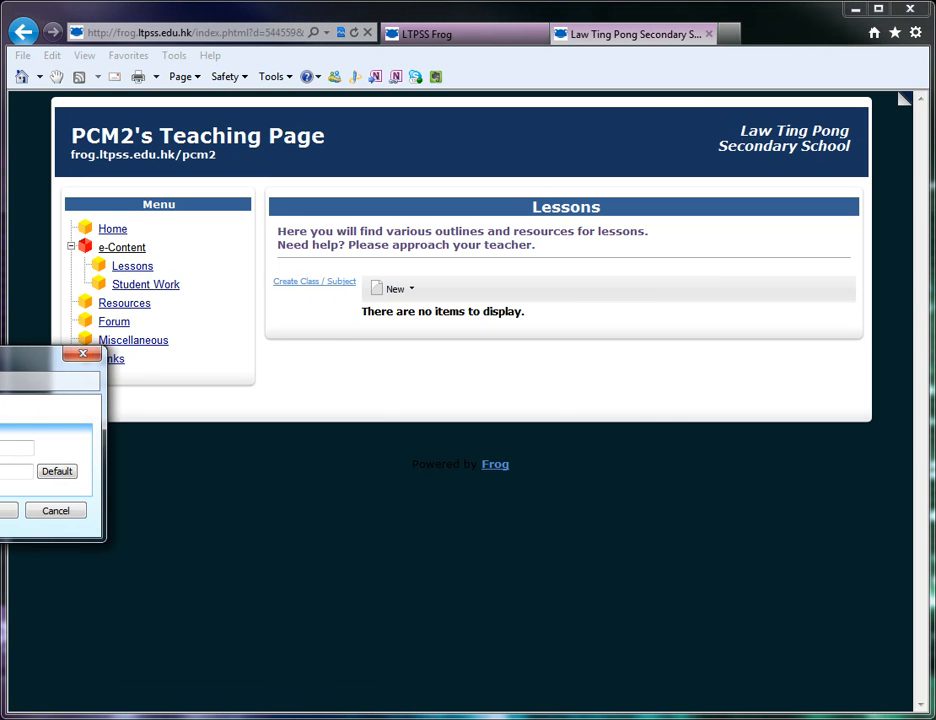
pyautogui.write('Photoshop')
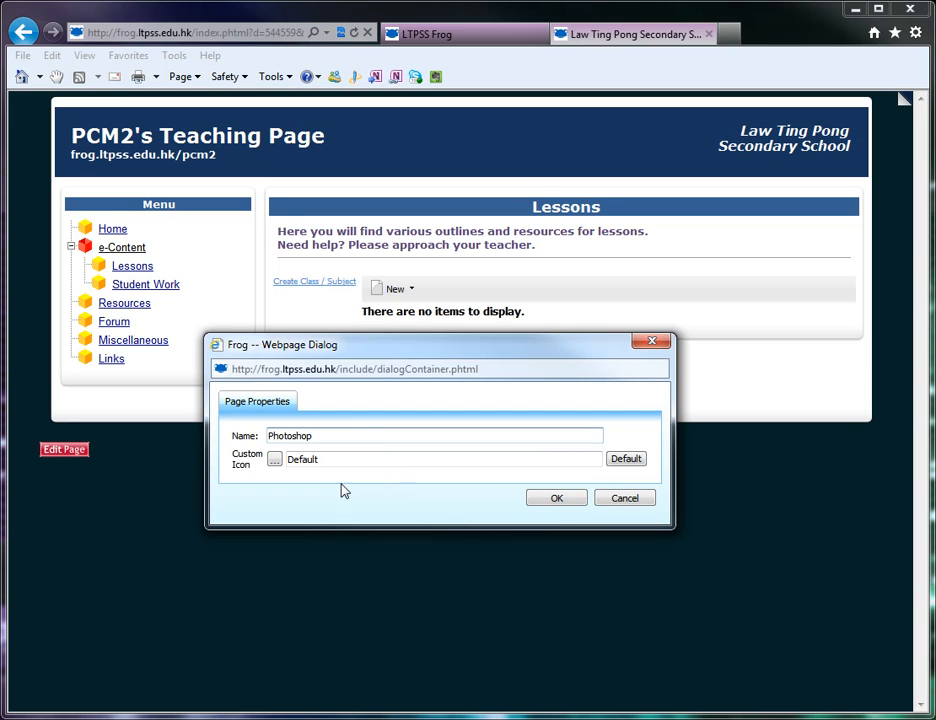
pyautogui.click(555, 504)
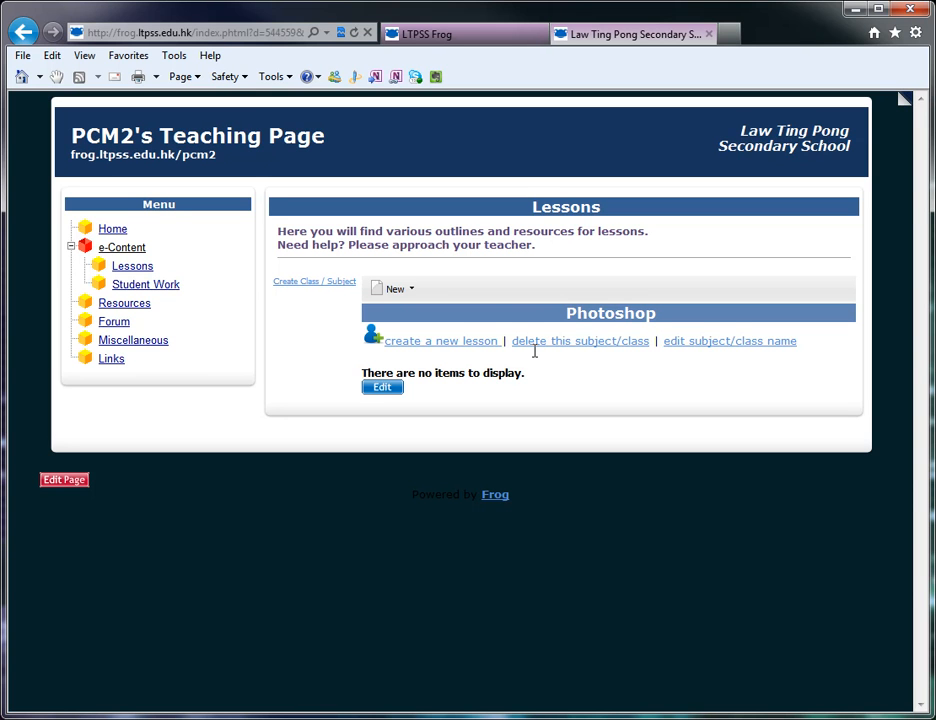
# Start a new lesson under the Photoshop subject and name it "[1] Introduction".
pyautogui.click(473, 344)
pyautogui.moveTo(25, 351); pyautogui.dragTo(670, 417)
pyautogui.click(492, 497)
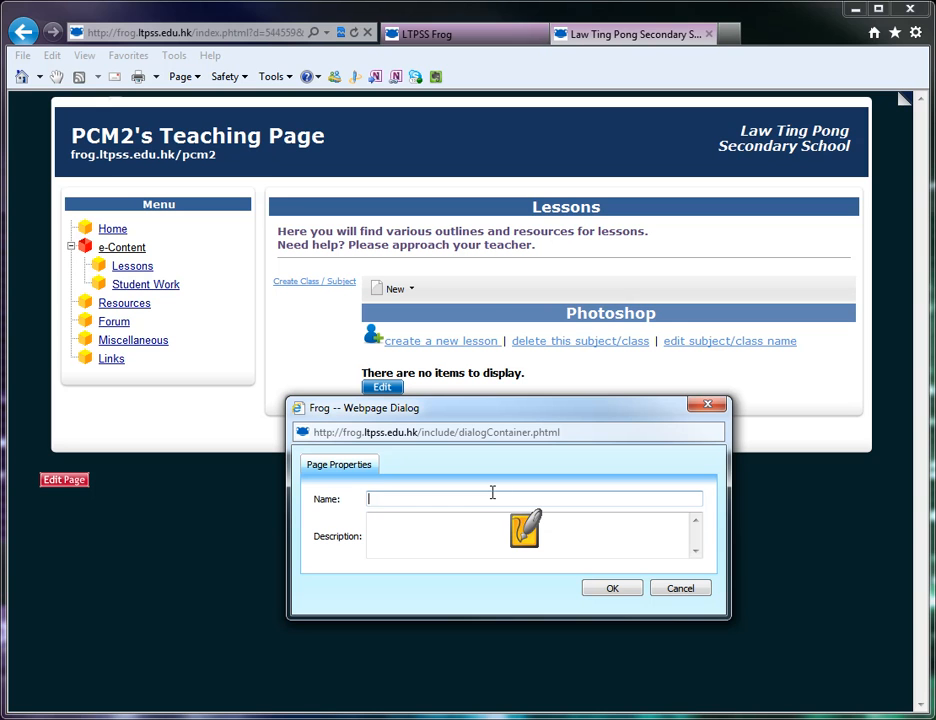
pyautogui.write('[1]')
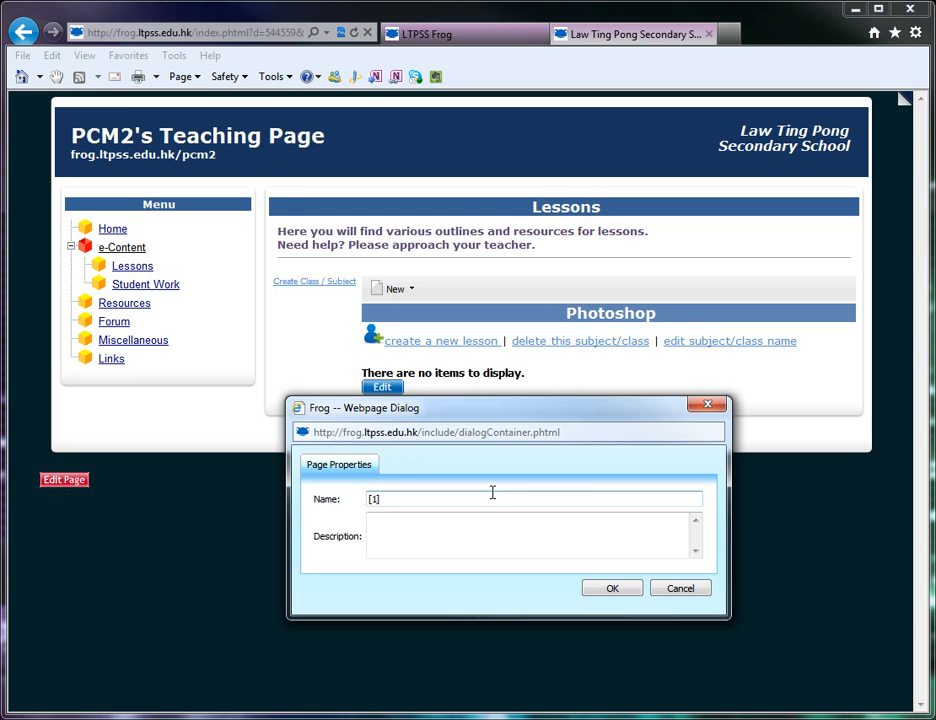
pyautogui.write('Introduction')
# Enter the lesson description "Introduce students to photoshop" followed by empty list lines numbered 1 to 4.
pyautogui.click(458, 536)
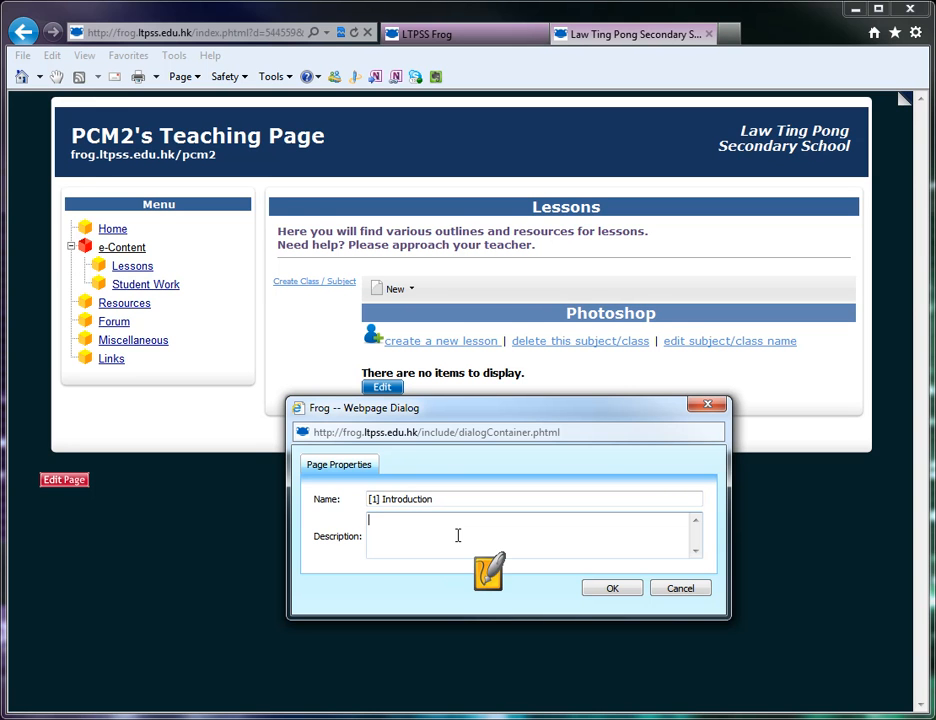
pyautogui.write('Introduce students to photoshop')
pyautogui.press('Return')
pyautogui.write('1.')
pyautogui.press('Return')
pyautogui.write('2.')
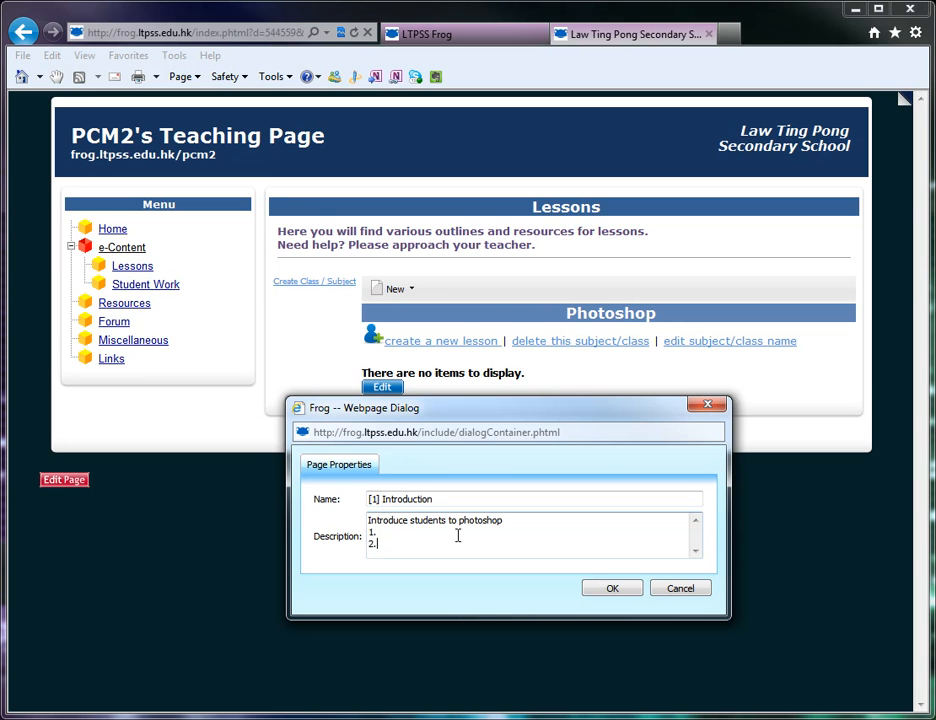
pyautogui.press('Return')
pyautogui.write('3.')
pyautogui.press('Return')
pyautogui.write('4.')
pyautogui.press('Return')
# Fill the four numbered description lines with placeholder text such as "wef wef we" and save the lesson.
pyautogui.press('Up')
pyautogui.press('Up')
pyautogui.press('Right')
pyautogui.write('wdefwef we')
pyautogui.press('Down')
pyautogui.write('wef wef we')
pyautogui.press('Down')
pyautogui.write('wef wef we')
pyautogui.press('Down')
pyautogui.write('f wef wef')
pyautogui.click(612, 588)
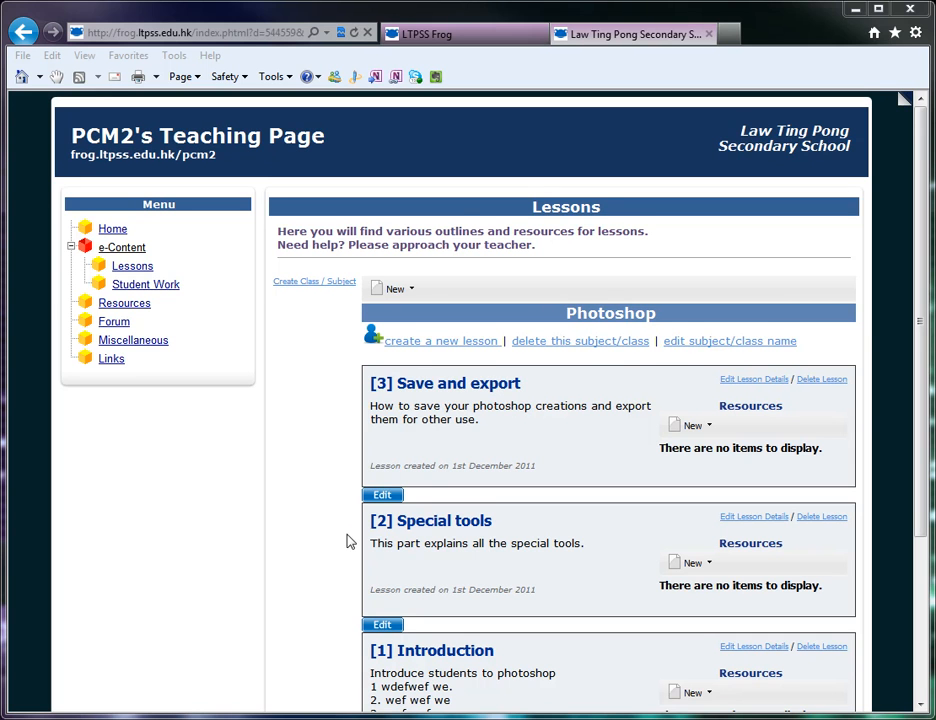
# Create a second class/subject named Programming on the Lessons page.
pyautogui.scroll(-1, 326, 540)
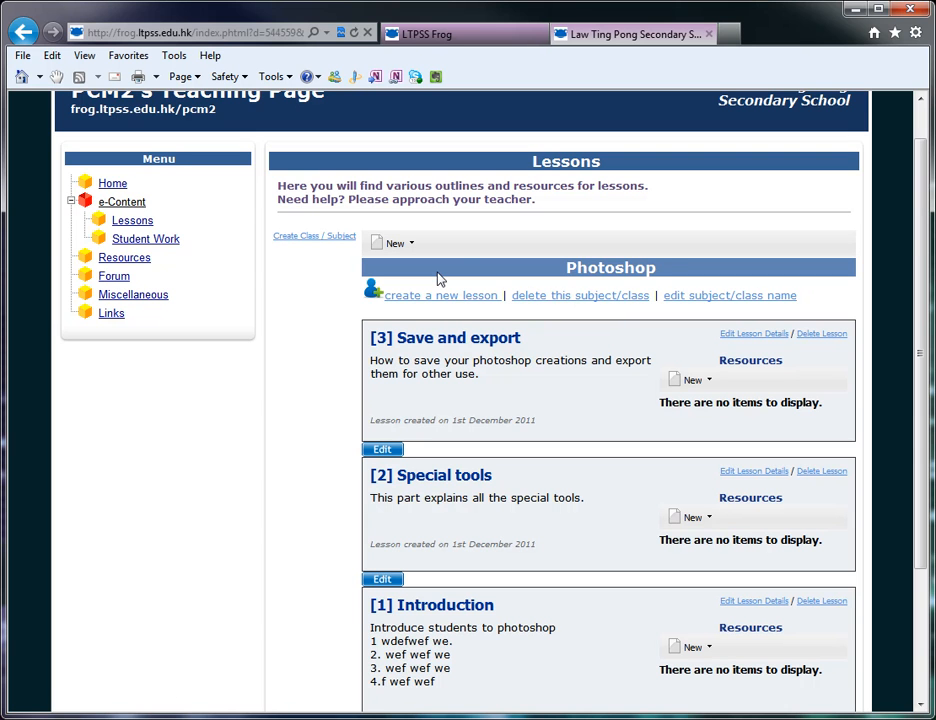
pyautogui.click(305, 238)
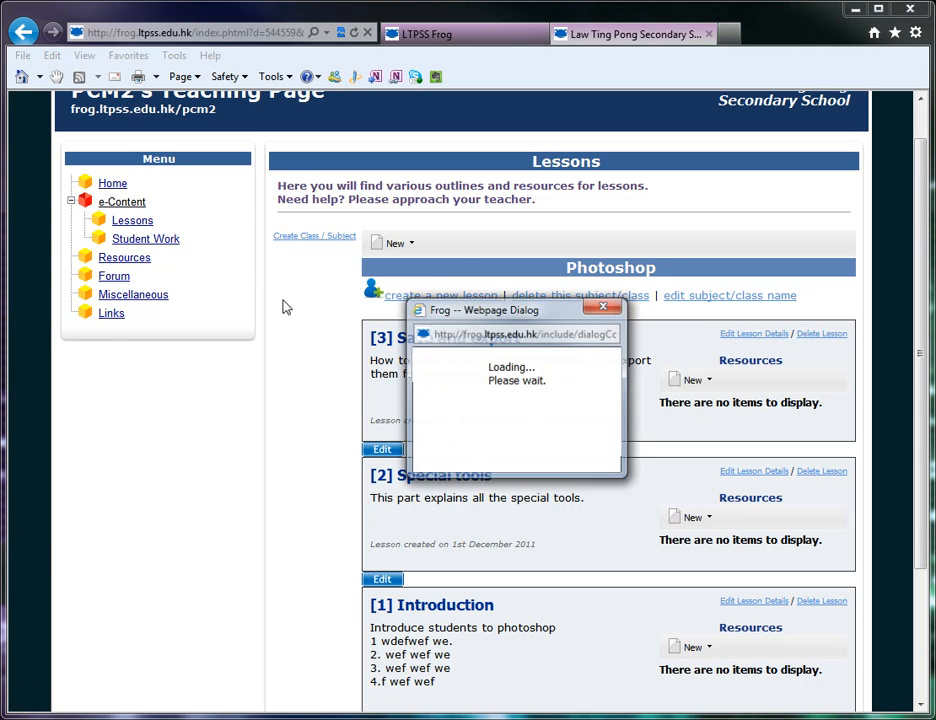
pyautogui.click(422, 428)
pyautogui.write('Pgro')
pyautogui.press('BackSpace')
pyautogui.press('BackSpace')
pyautogui.press('BackSpace')
pyautogui.write('rogr')
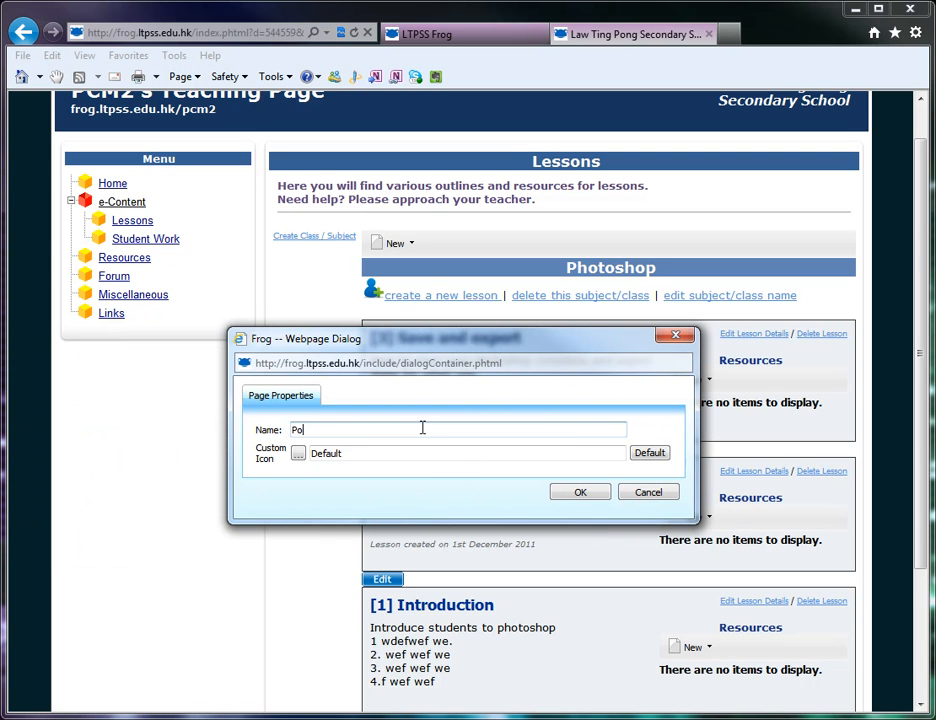
pyautogui.write('amming')
pyautogui.click(560, 494)
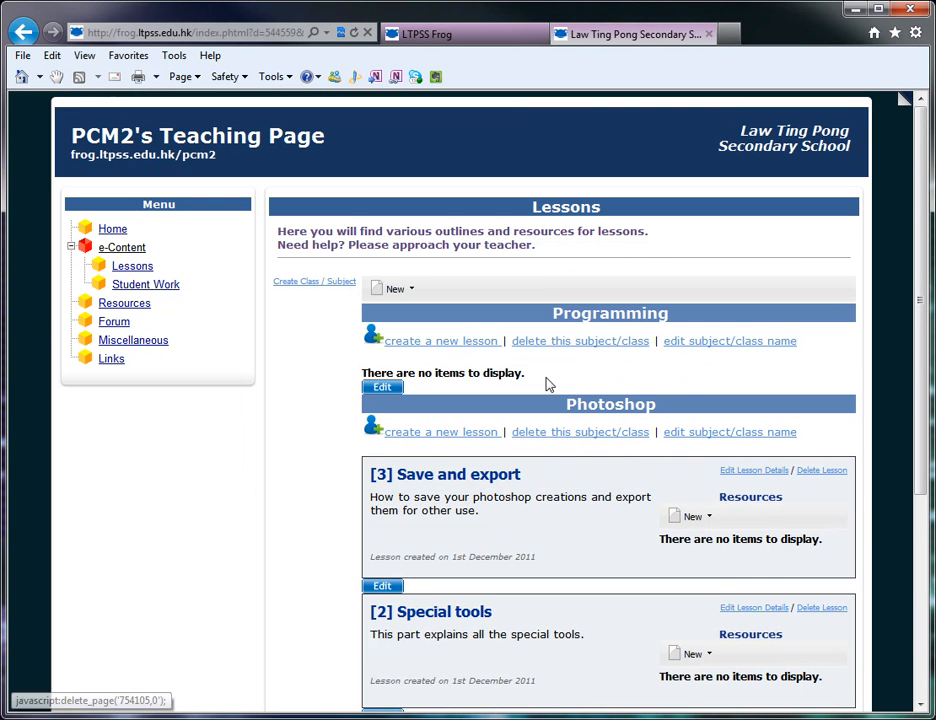
# Create a lesson named "[4] Introduction" with the description "blah blah" under the Programming subject.
pyautogui.click(455, 342)
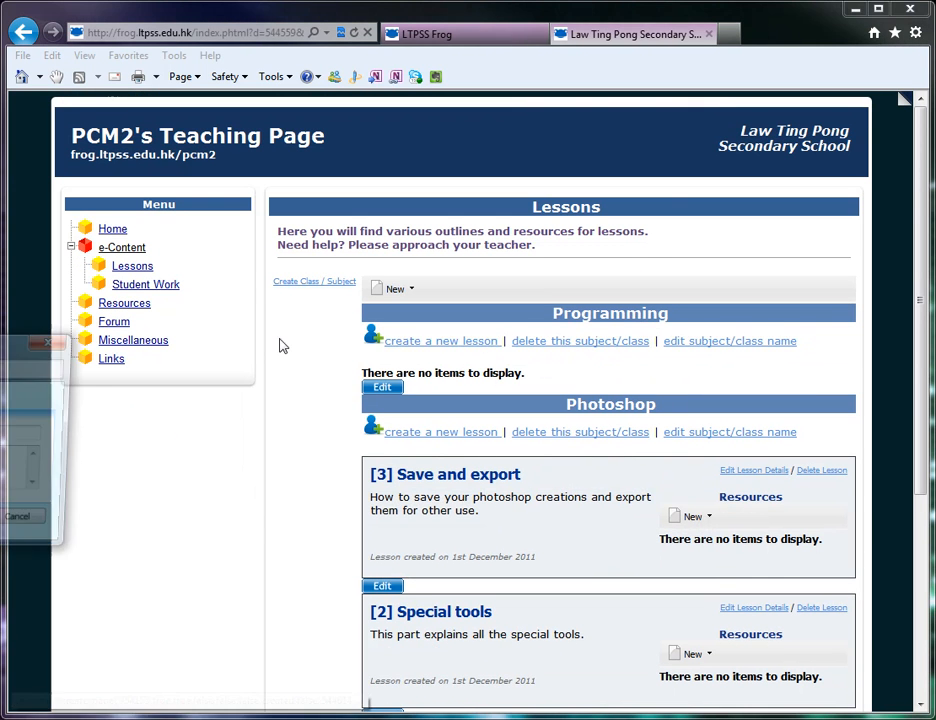
pyautogui.moveTo(2, 340); pyautogui.dragTo(396, 337)
pyautogui.click(281, 433)
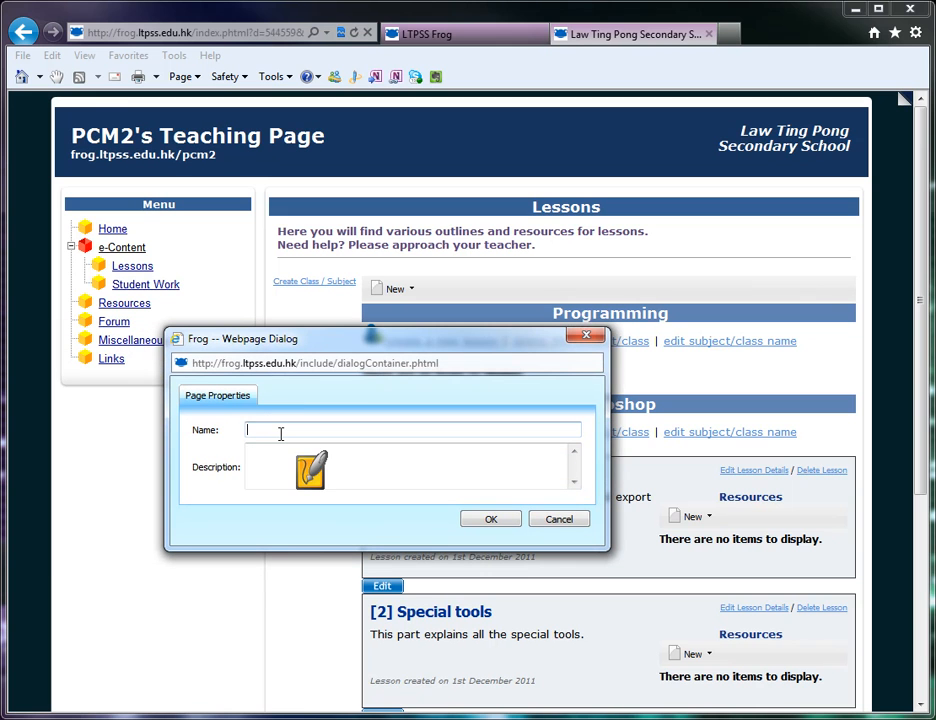
pyautogui.write('[4] Introduction')
pyautogui.press('Tab')
pyautogui.write('blah blah')
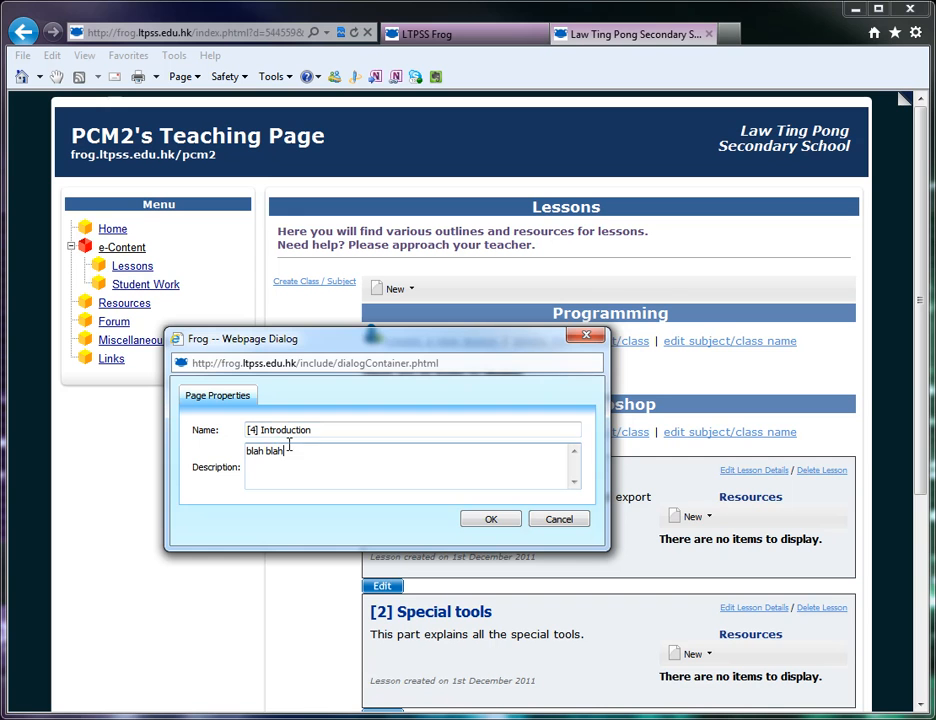
pyautogui.click(494, 520)
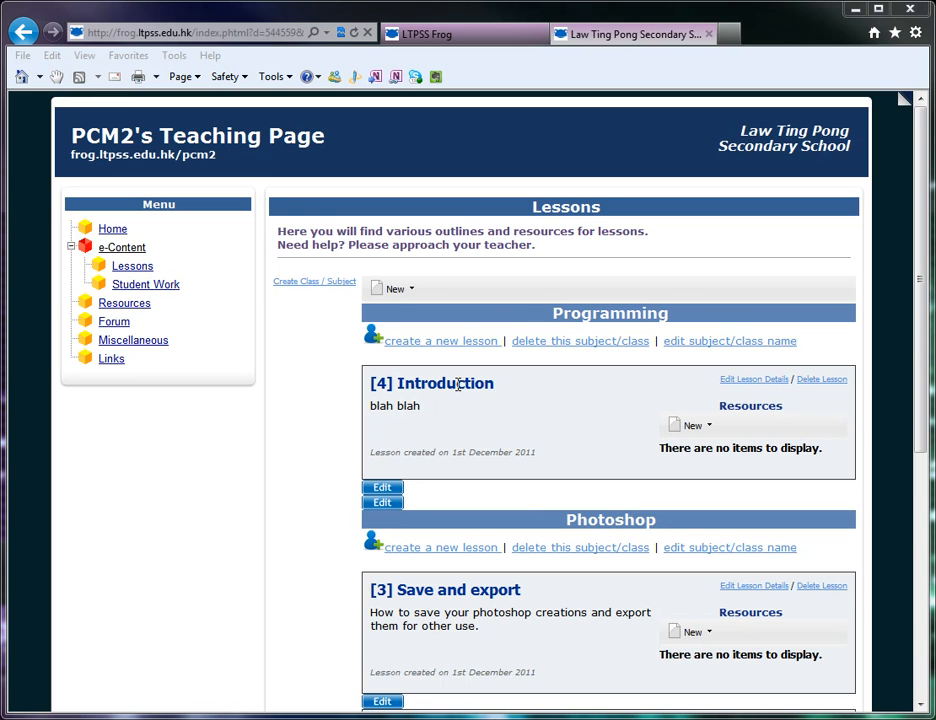
pyautogui.click(709, 428)
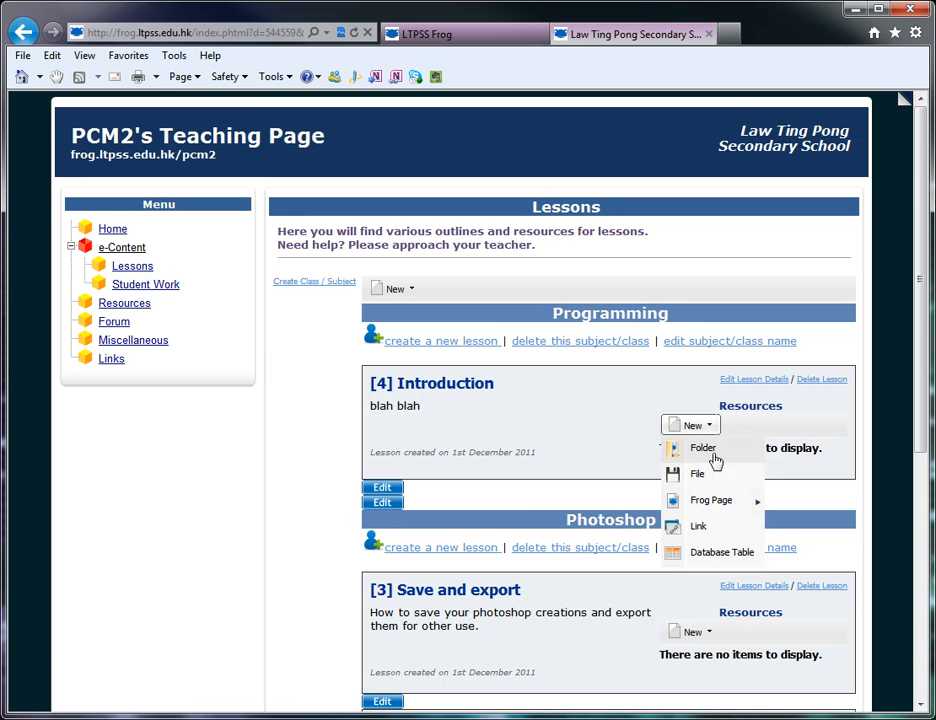
pyautogui.click(707, 520)
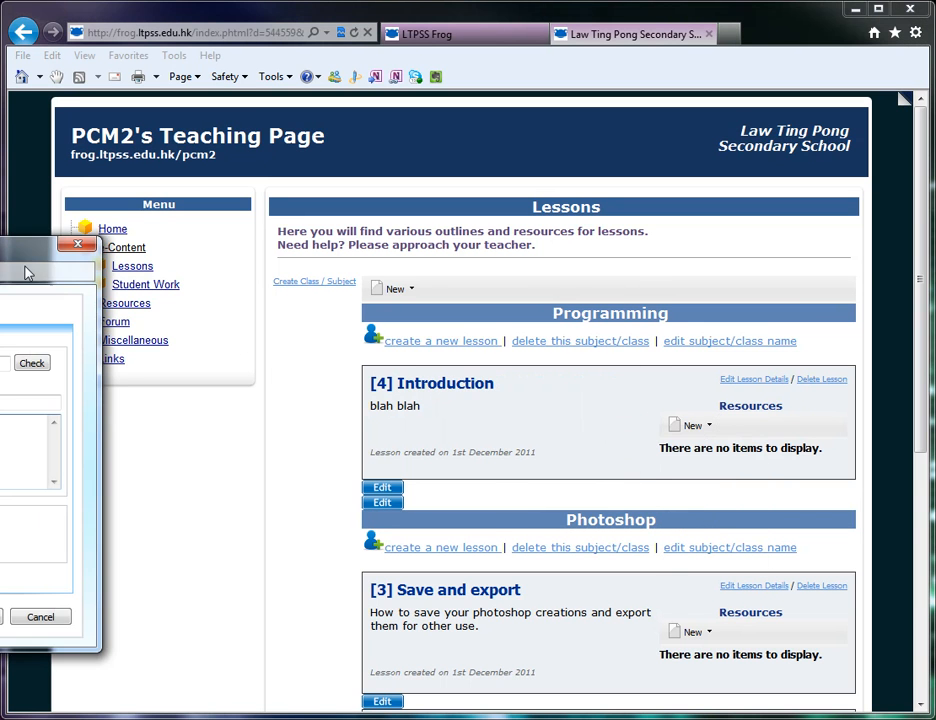
pyautogui.write('www.photoshopvideo.com')
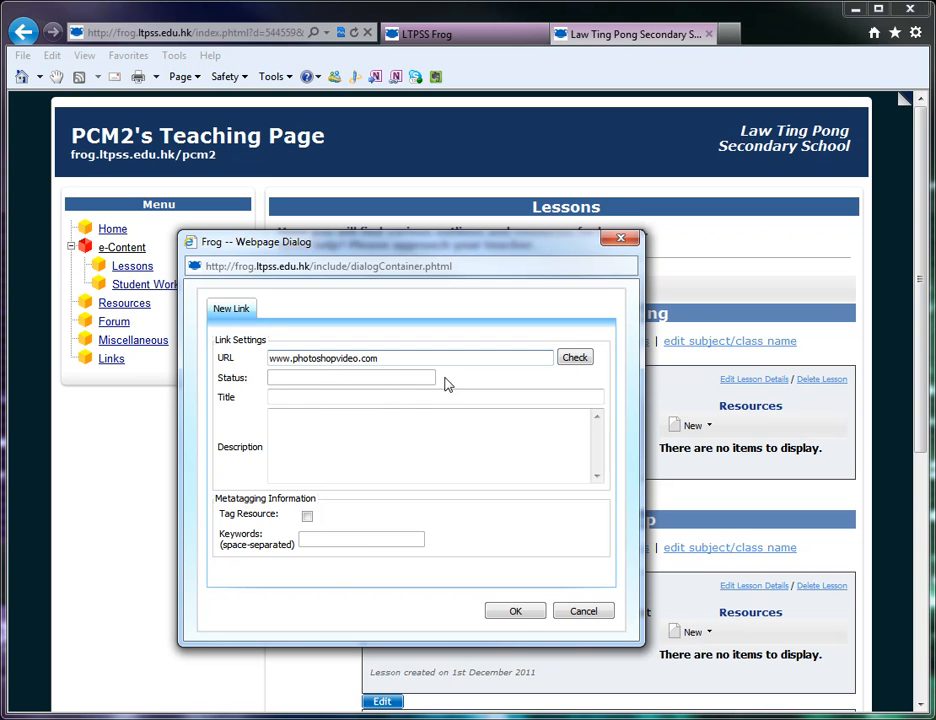
pyautogui.click(379, 392)
pyautogui.write('Photoshop vide')
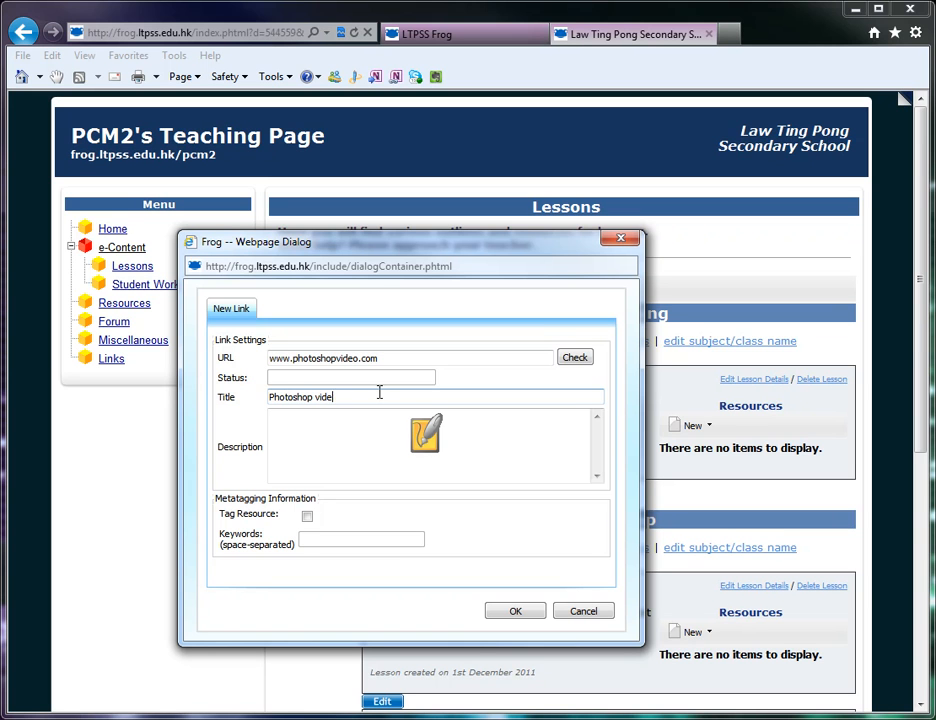
pyautogui.write('o to help you.')
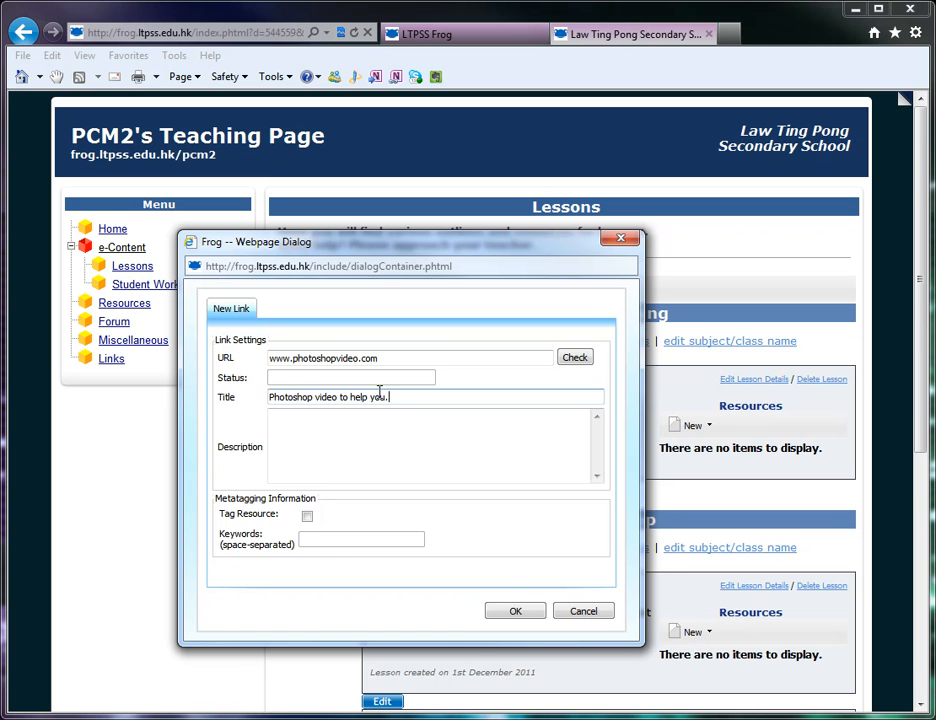
pyautogui.click(521, 610)
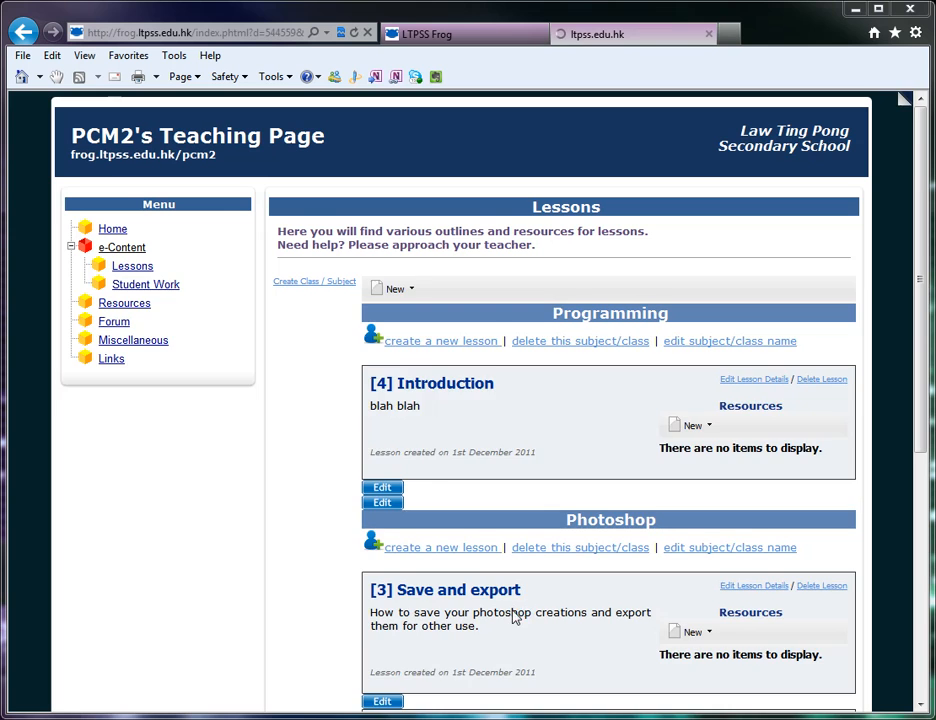
# Upload the Word lesson plan for 24th November 2011 from the Desktop as a file resource of the [4] Introduction lesson.
pyautogui.click(700, 504)
pyautogui.scroll(-2, 660, 470)
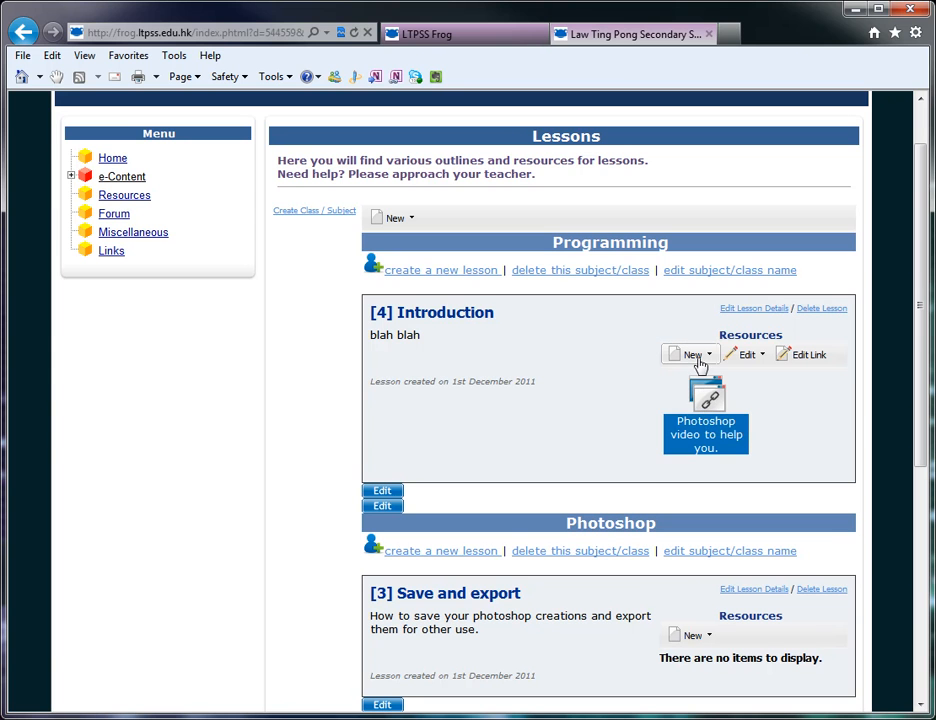
pyautogui.click(697, 356)
pyautogui.click(720, 412)
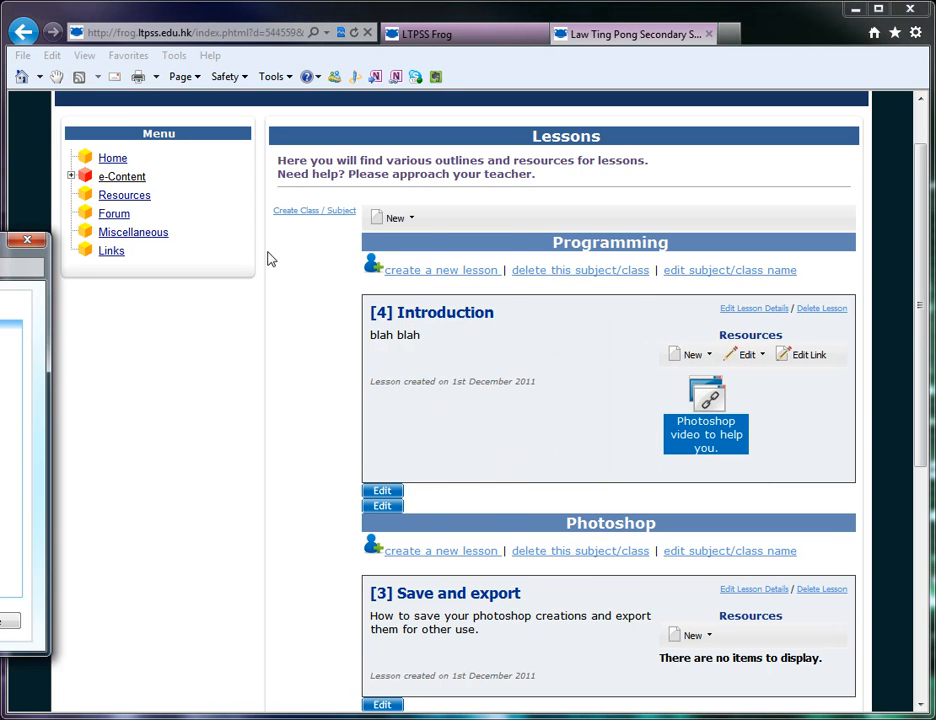
pyautogui.click(238, 499)
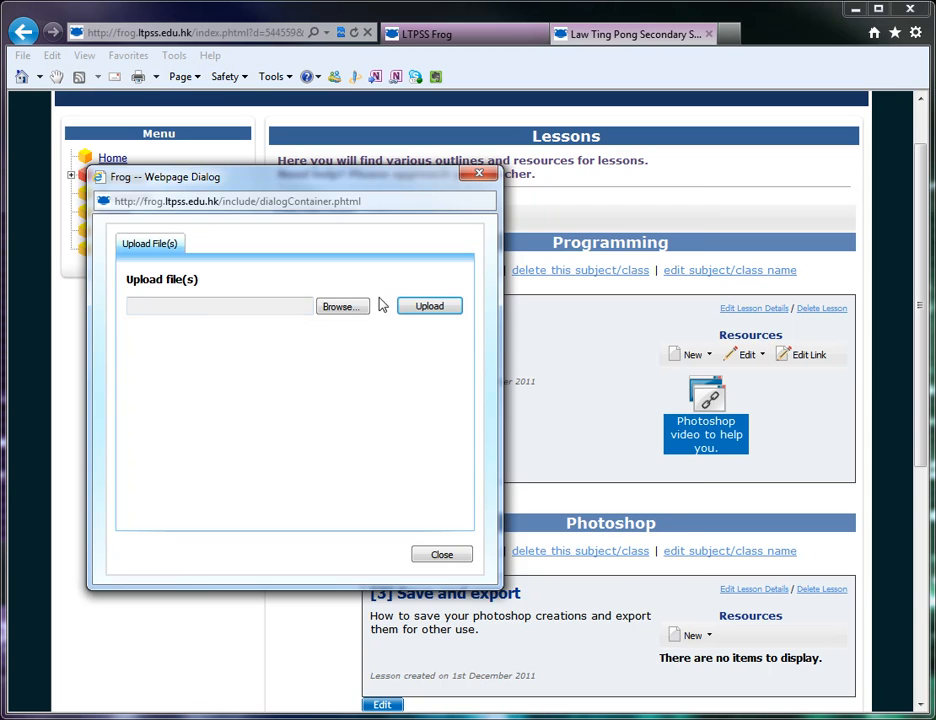
pyautogui.click(357, 310)
pyautogui.click(345, 426)
pyautogui.scroll(-10, 355, 424)
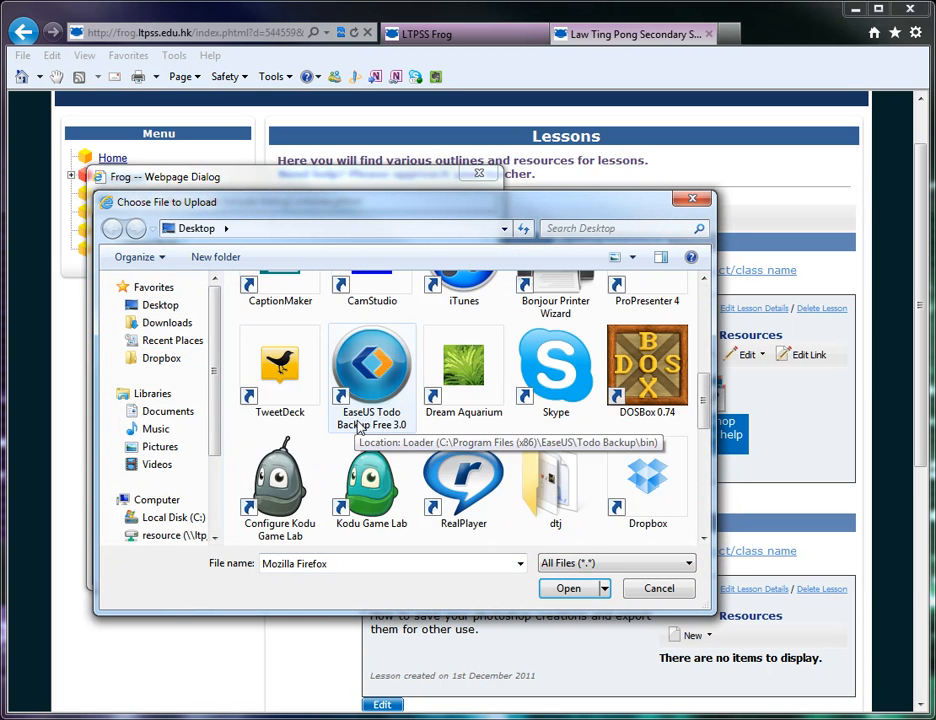
pyautogui.scroll(2, 357, 424)
pyautogui.doubleClick(556, 418)
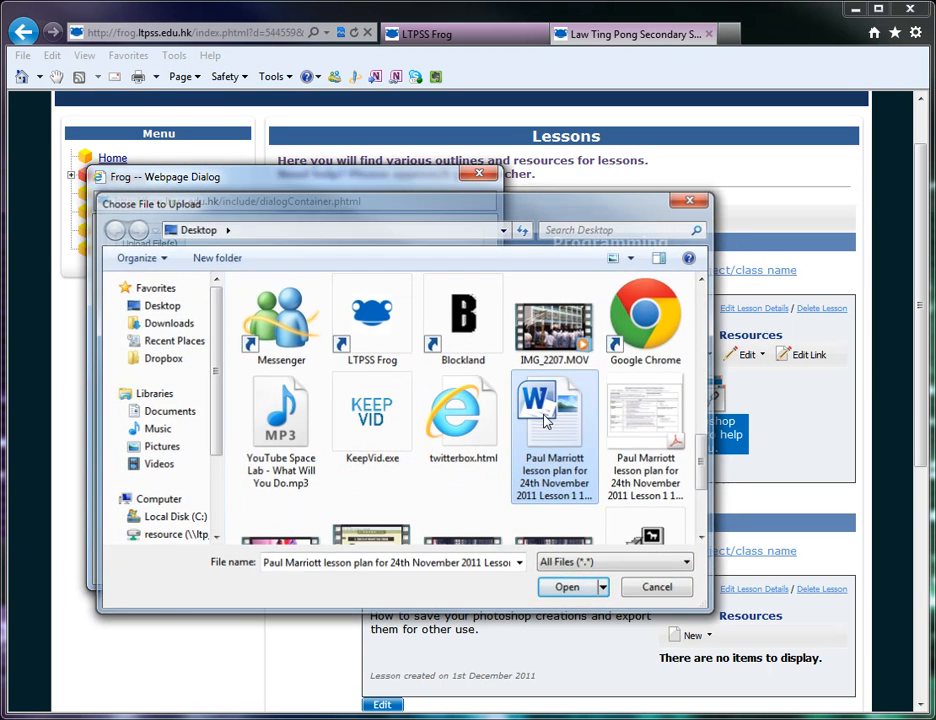
pyautogui.click(441, 309)
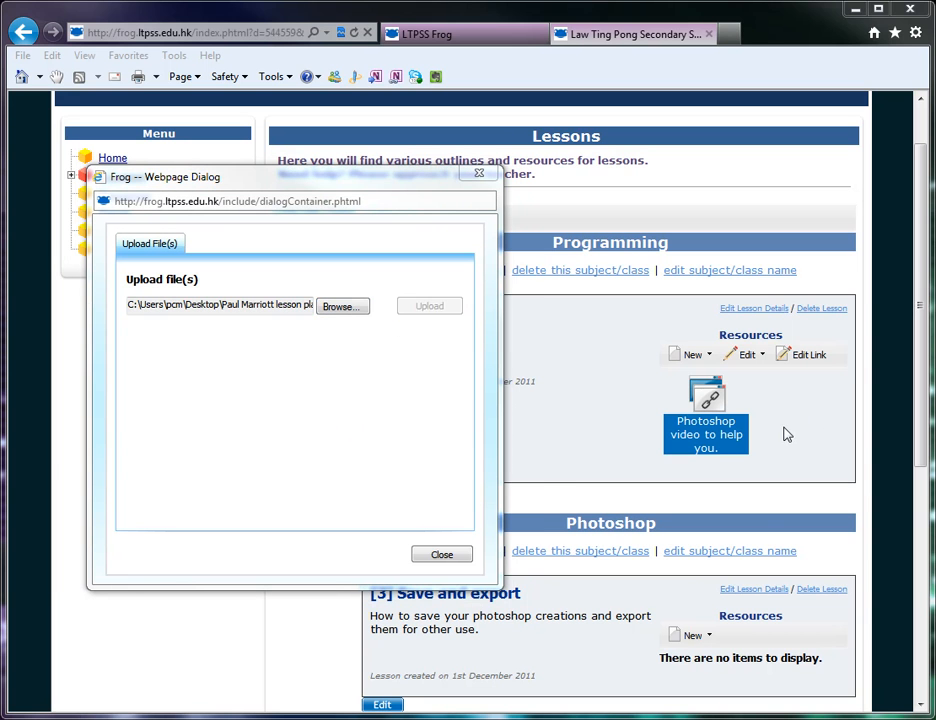
pyautogui.click(506, 485)
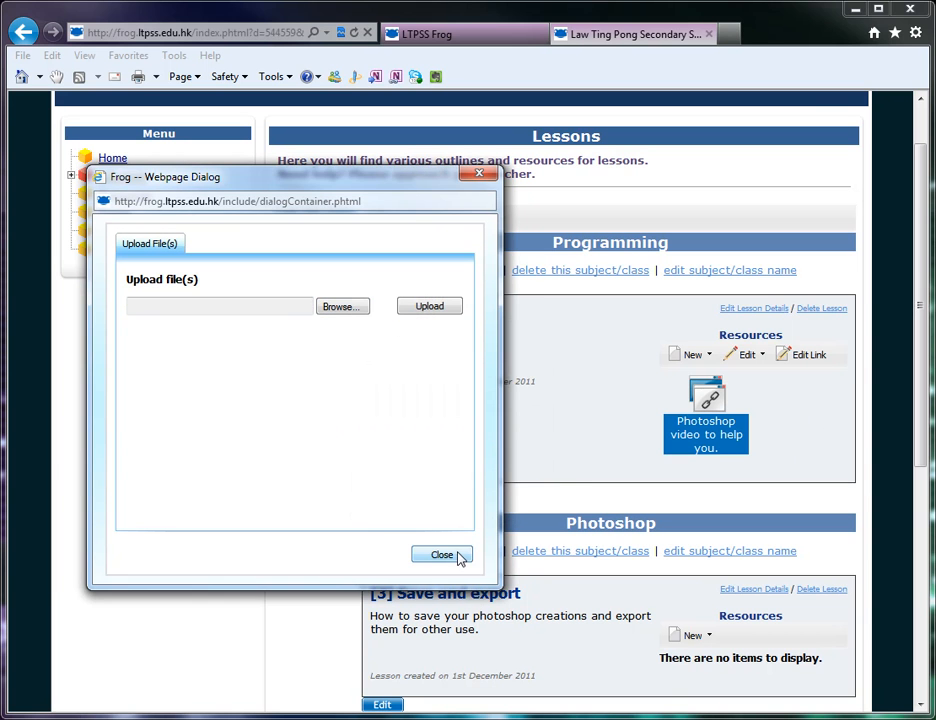
pyautogui.click(453, 555)
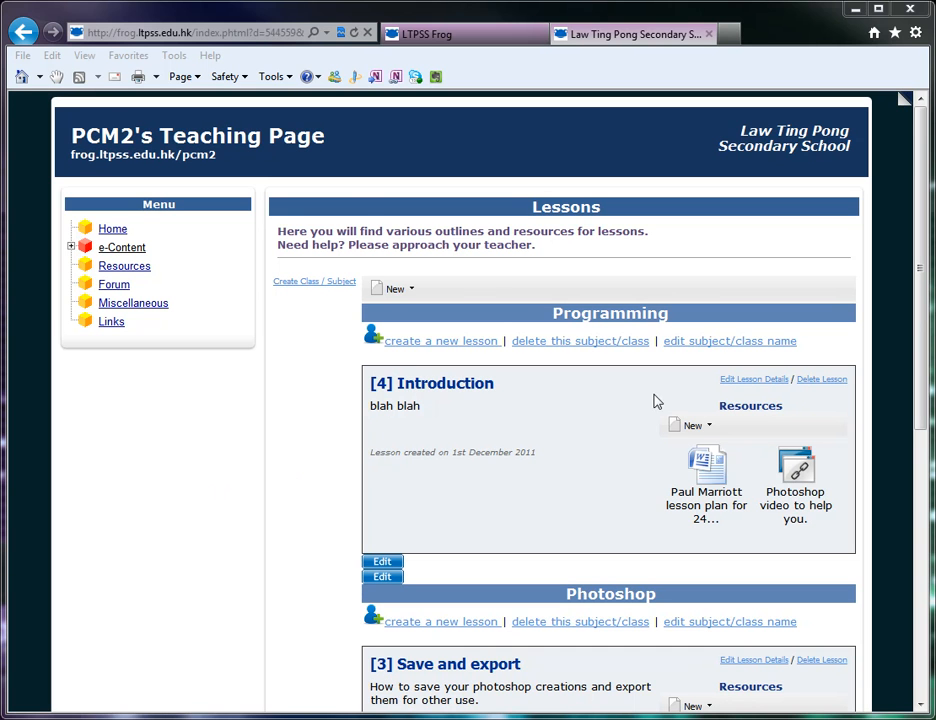
# Edit the Programming lesson's details, setting its name to "[4] Introduction ewfwe" and its description to "blah blah blah blah".
pyautogui.click(760, 381)
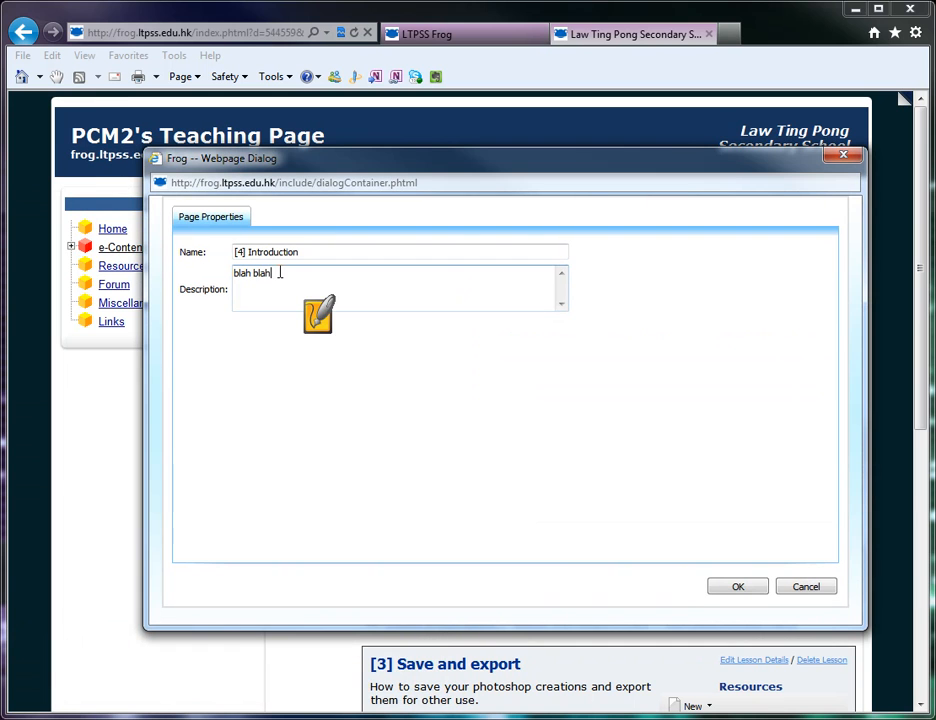
pyautogui.click(336, 254)
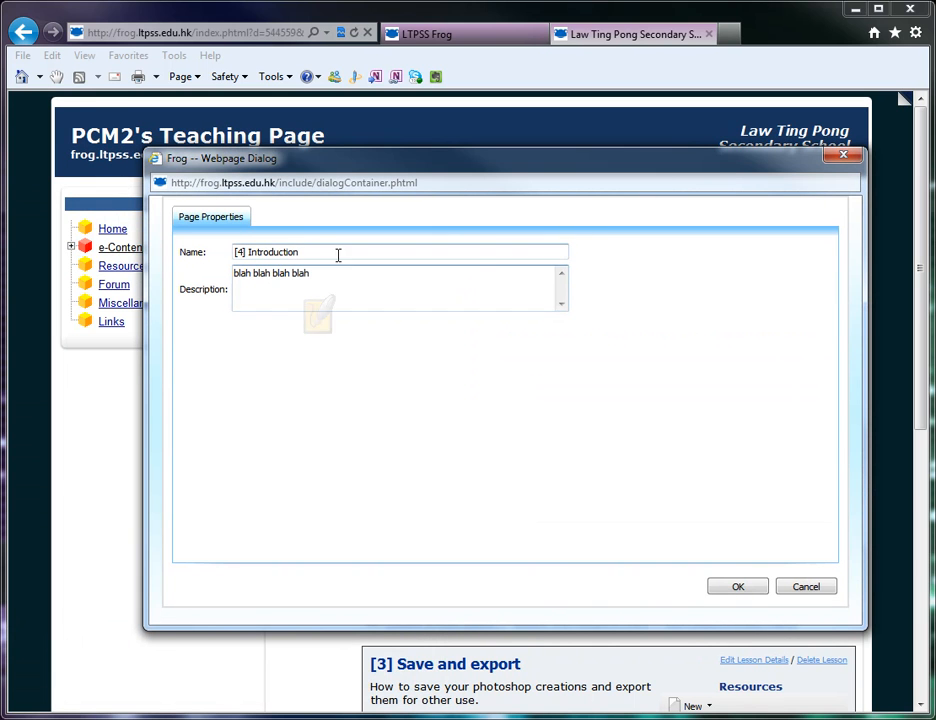
pyautogui.write('ewfwe')
pyautogui.click(738, 587)
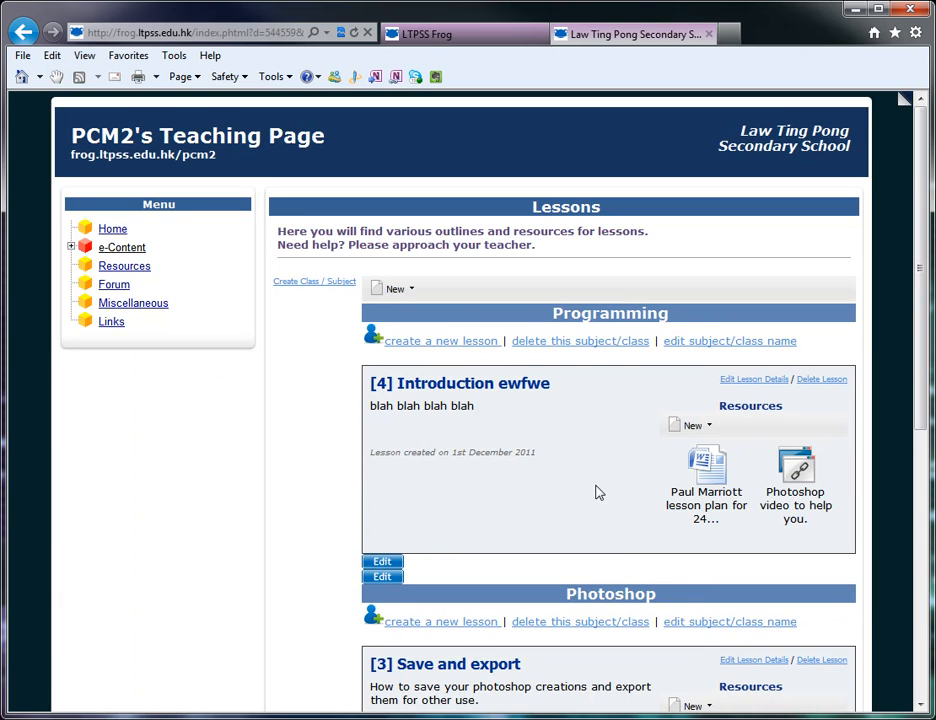
pyautogui.scroll(-5, 597, 490)
pyautogui.scroll(2, 528, 474)
pyautogui.scroll(-3, 532, 494)
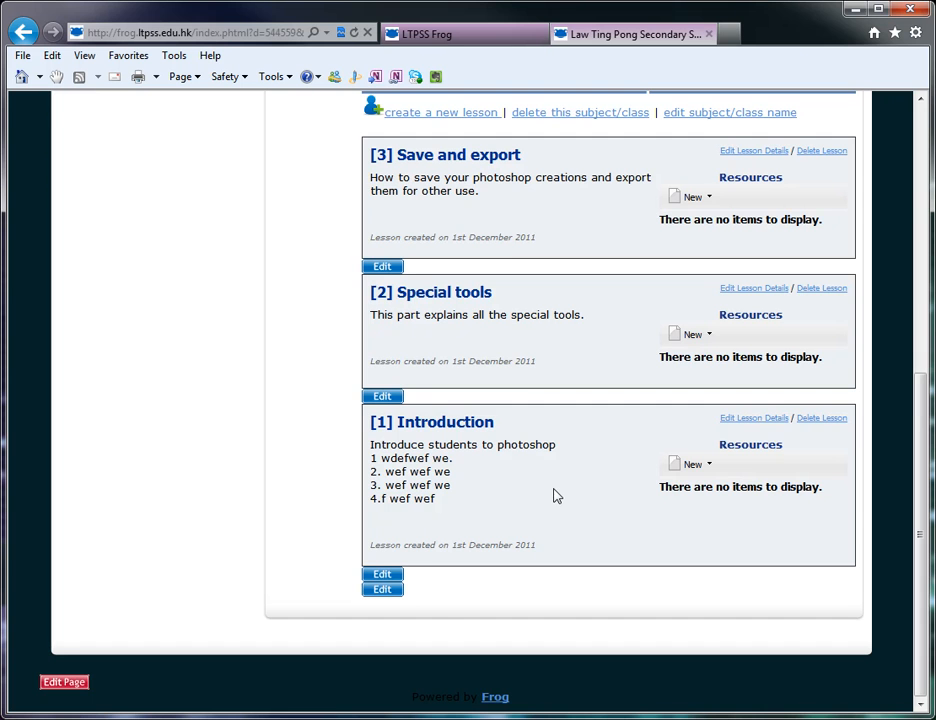
# Delete the [1] Introduction, [2] Special tools and [3] Save and export lessons from the Photoshop subject.
pyautogui.scroll(2, 553, 494)
pyautogui.scroll(-2, 600, 494)
pyautogui.click(821, 418)
pyautogui.click(451, 485)
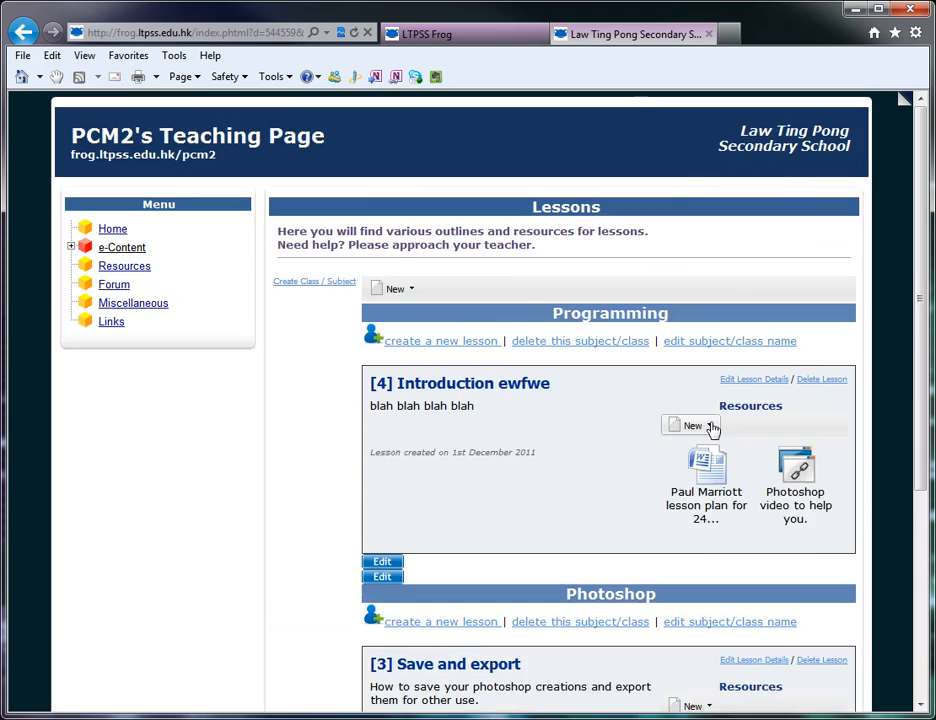
pyautogui.scroll(-4, 712, 428)
pyautogui.click(821, 486)
pyautogui.click(440, 488)
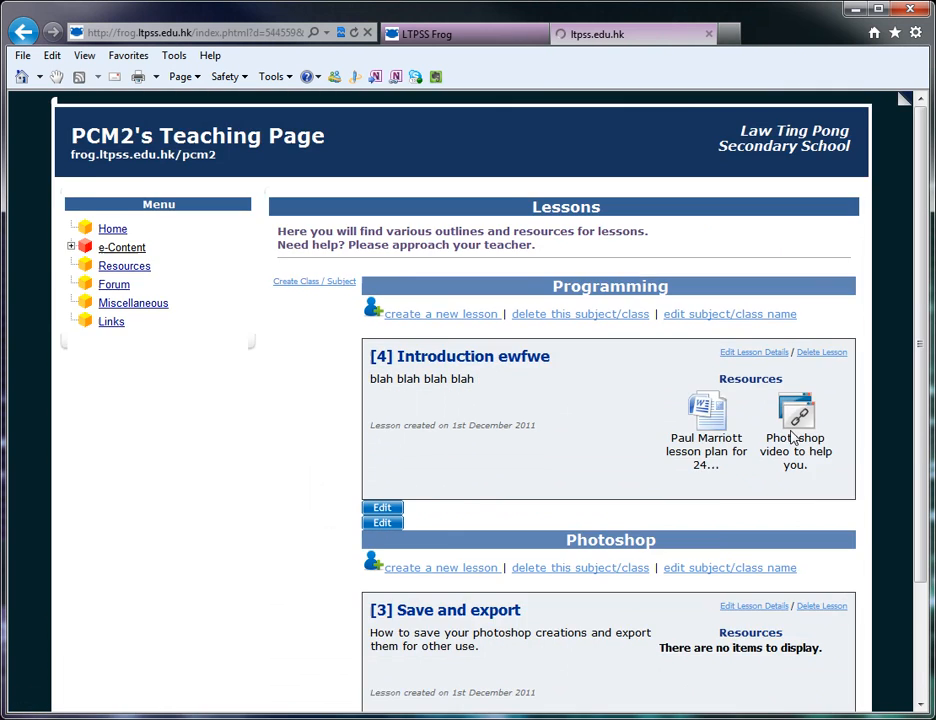
pyautogui.scroll(-3, 793, 440)
pyautogui.click(821, 519)
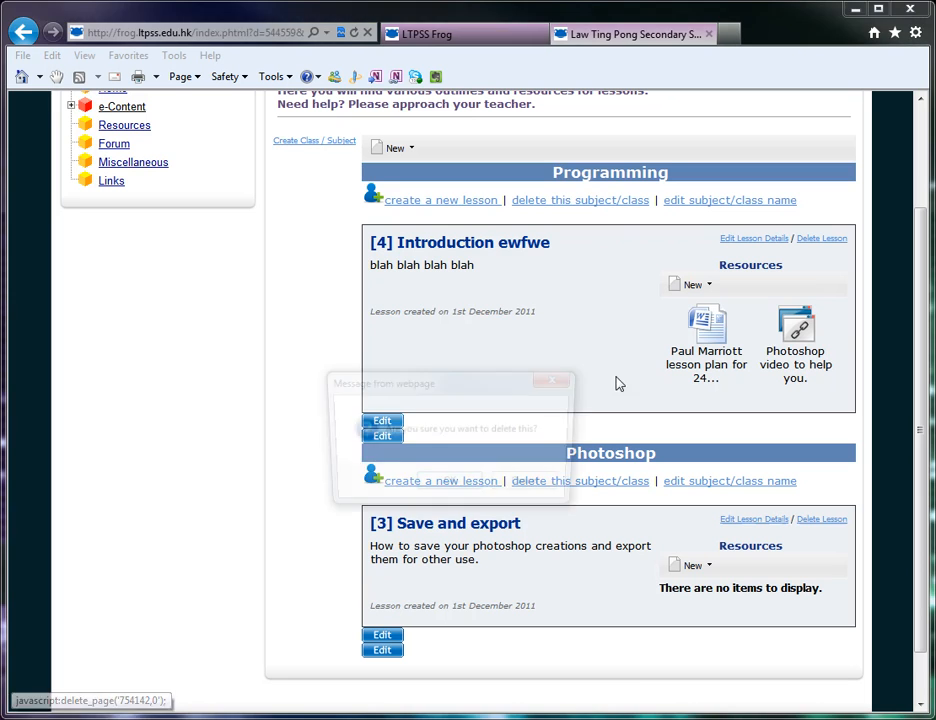
pyautogui.click(466, 490)
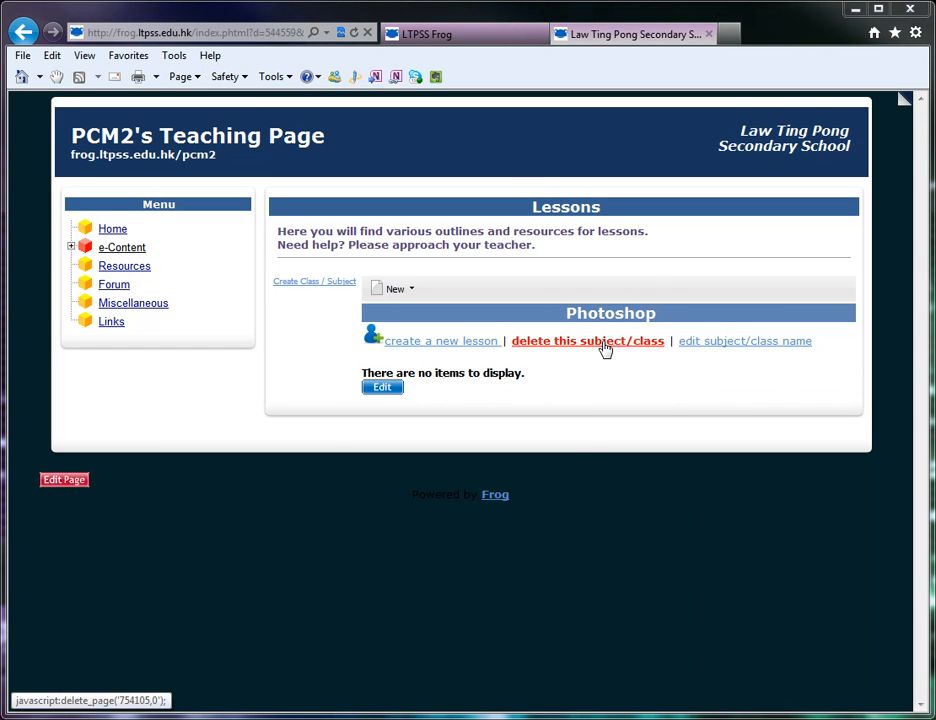
# Delete the Photoshop subject from the Lessons page and go to the e-Content section.
pyautogui.click(604, 343)
pyautogui.click(432, 490)
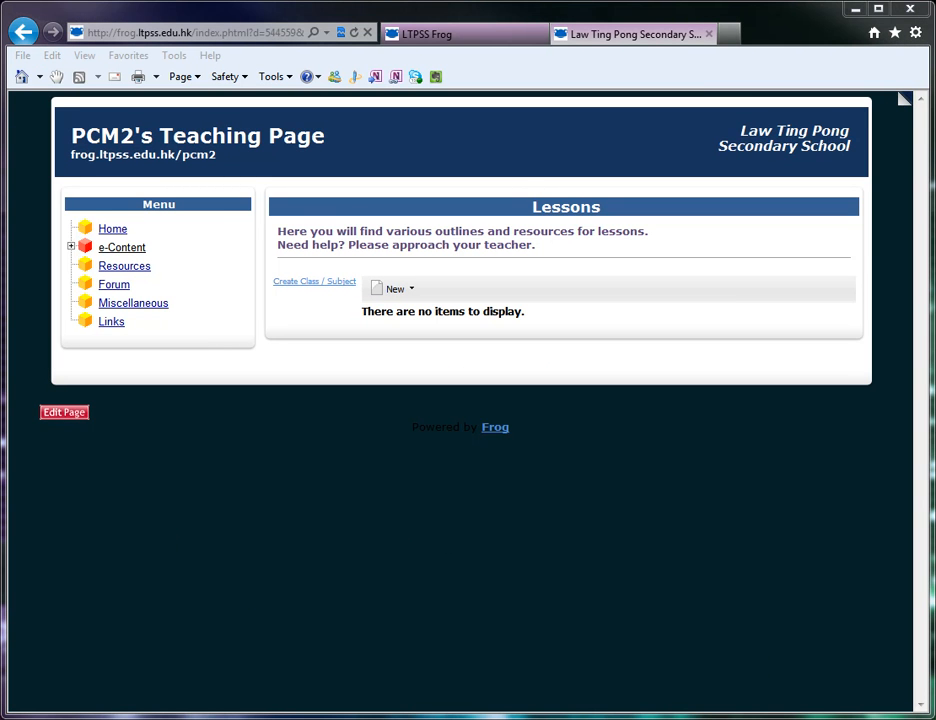
pyautogui.click(126, 248)
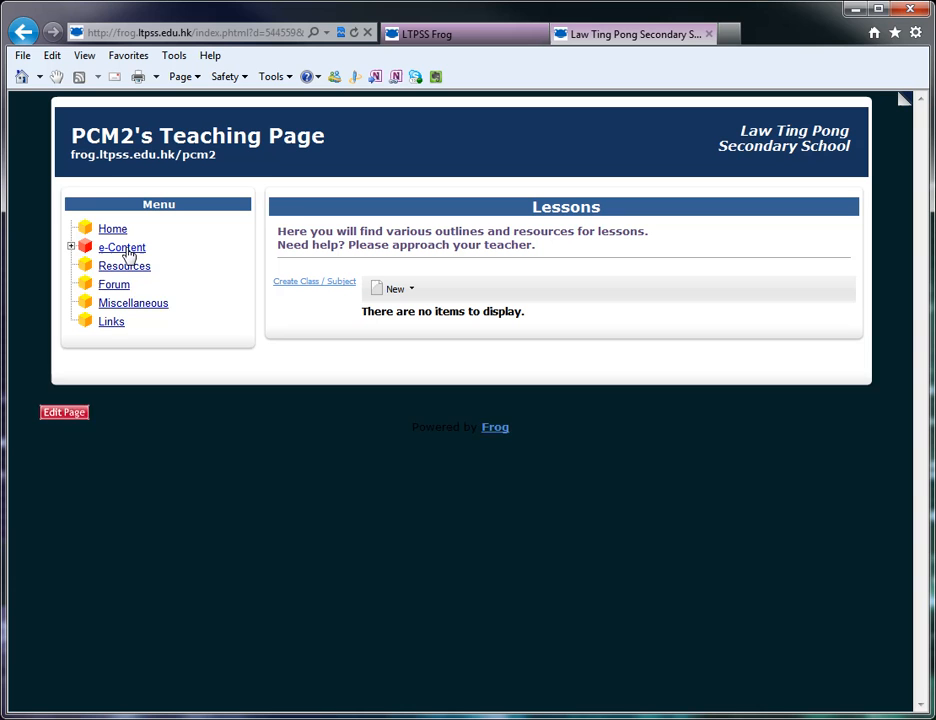